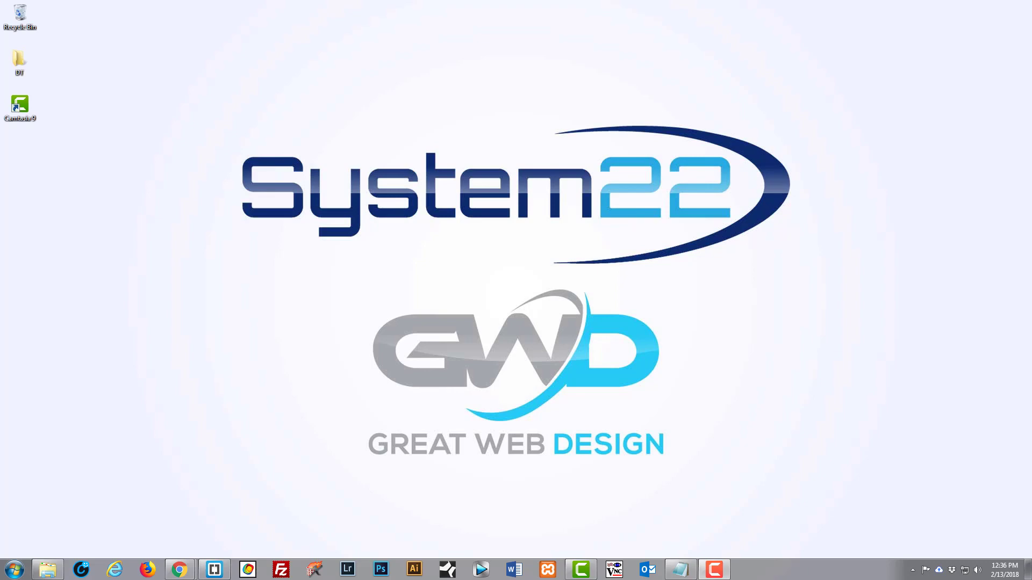
- Go from the Start menu through Control Panel and Administrative Tools to the Computer Management shortcut
{"action": "left_click", "coordinate": [14, 569]}
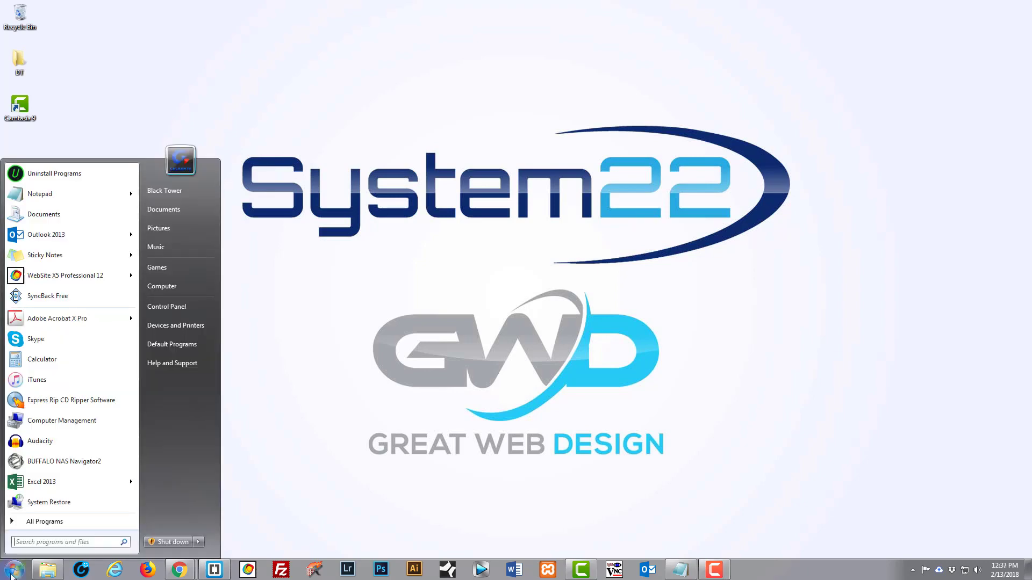
{"action": "left_click", "coordinate": [166, 305]}
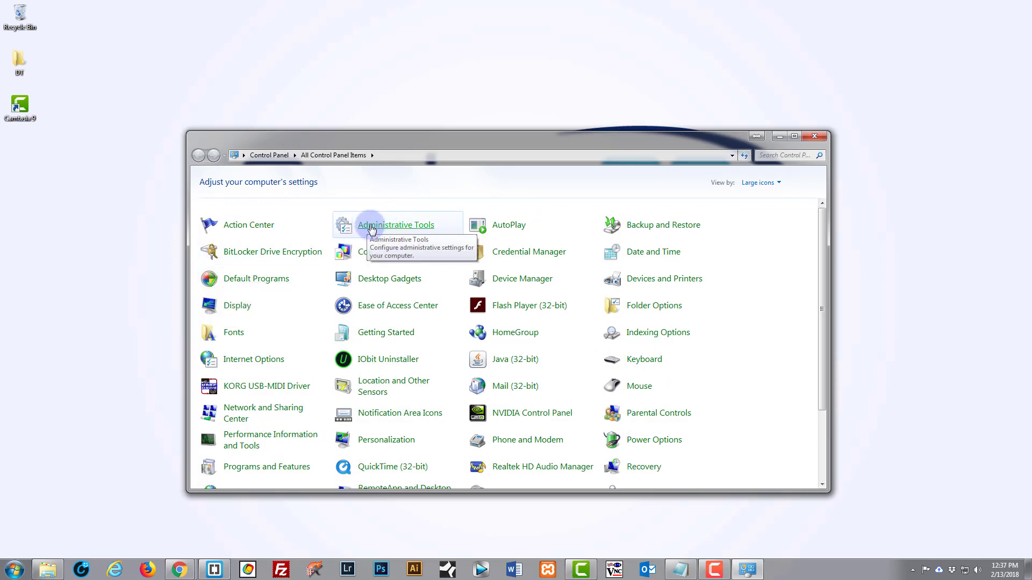
{"action": "left_click", "coordinate": [371, 227]}
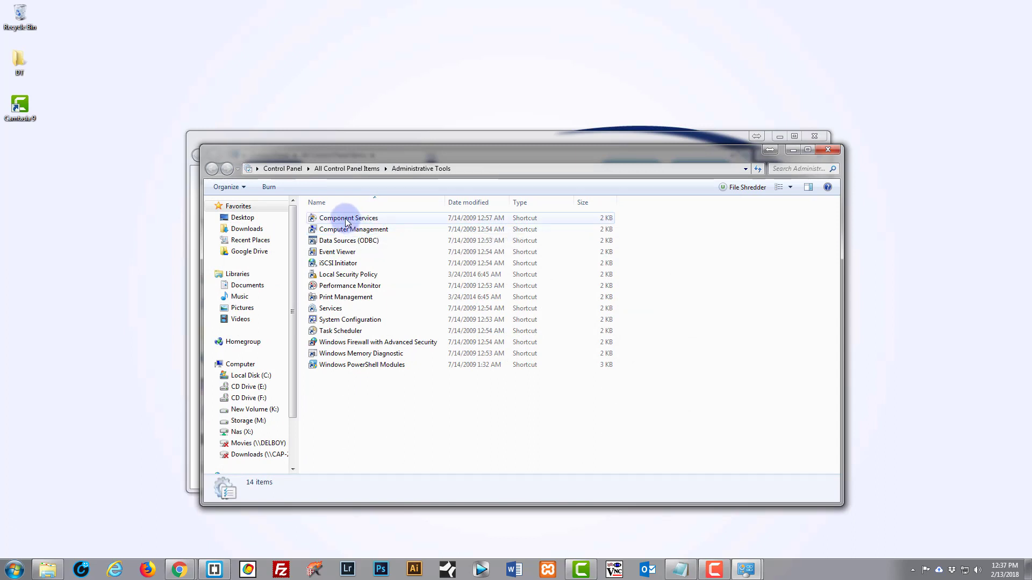
{"action": "left_click", "coordinate": [328, 233]}
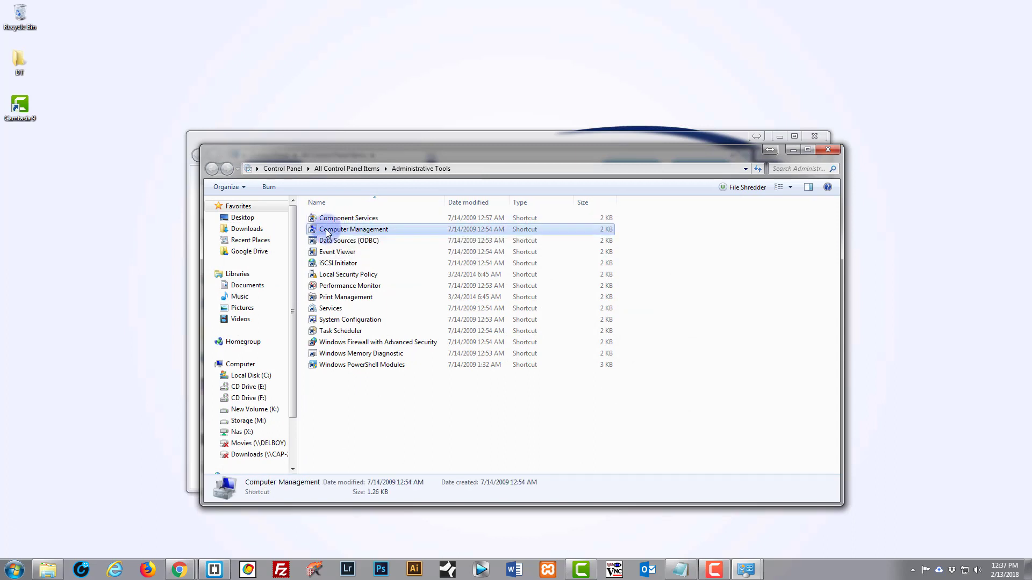
- Launch Computer Management and switch to the Disk Management view under Storage
{"action": "double_click", "coordinate": [326, 231]}
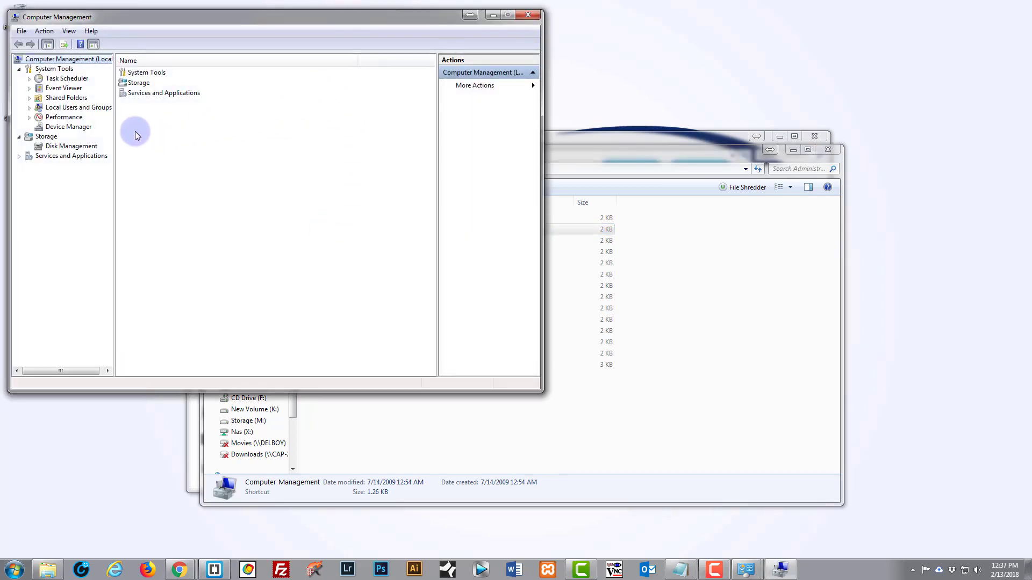
{"action": "left_click", "coordinate": [78, 149]}
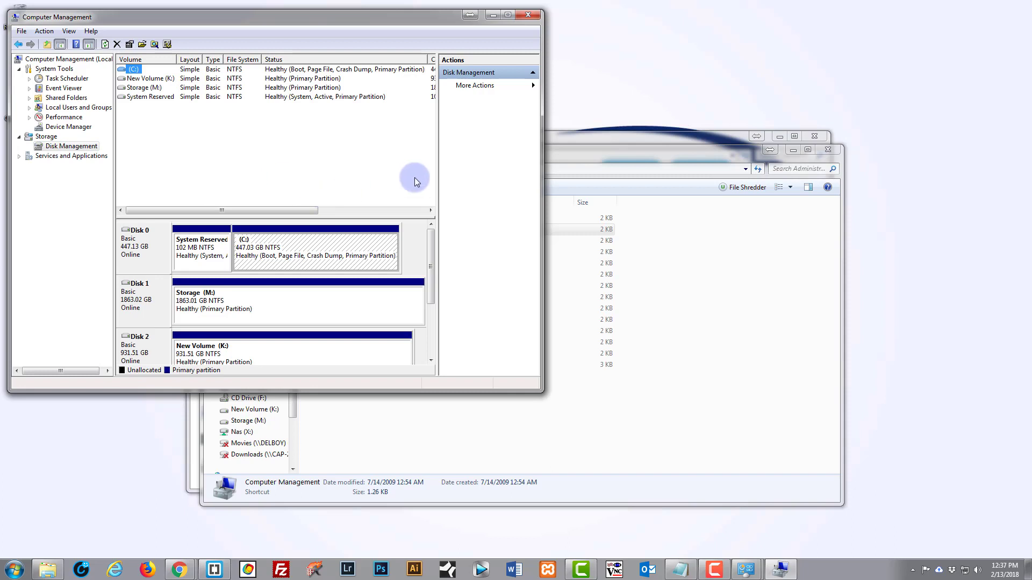
{"action": "left_click_drag", "start_coordinate": [426, 18], "coordinate": [523, 11]}
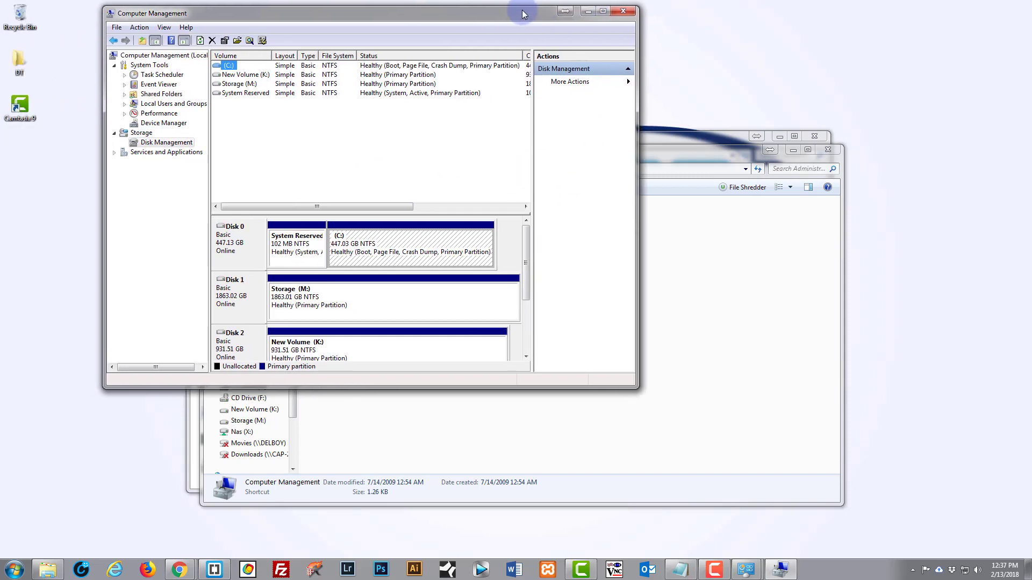
- Bring Disk 3 into view and select its 931.51 GB unallocated space
{"action": "left_click_drag", "start_coordinate": [526, 269], "coordinate": [515, 299]}
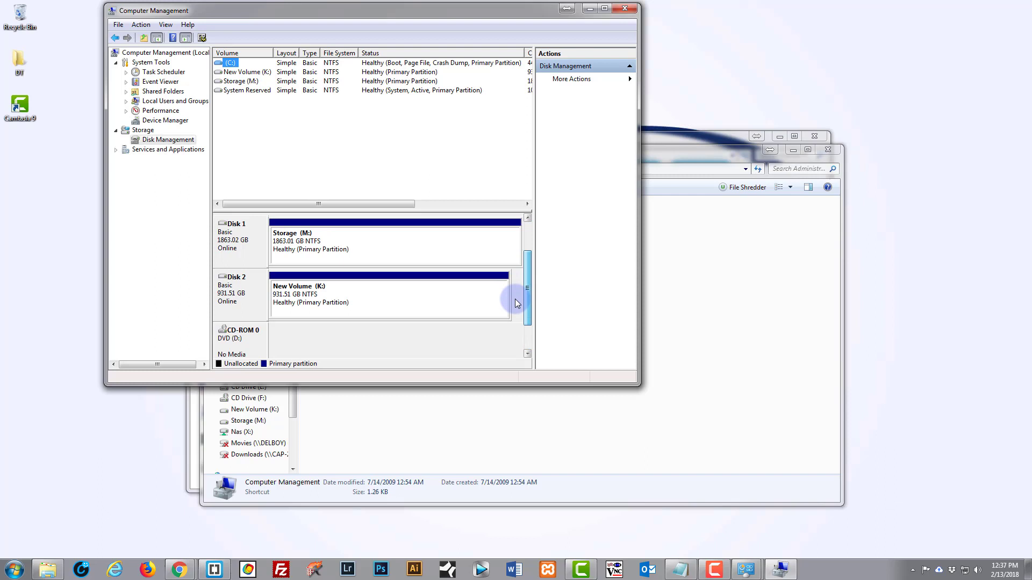
{"action": "mouse_move", "coordinate": [514, 298]}
{"action": "left_mouse_down"}
{"action": "mouse_move", "coordinate": [507, 260]}
{"action": "mouse_move", "coordinate": [527, 306]}
{"action": "left_mouse_up"}
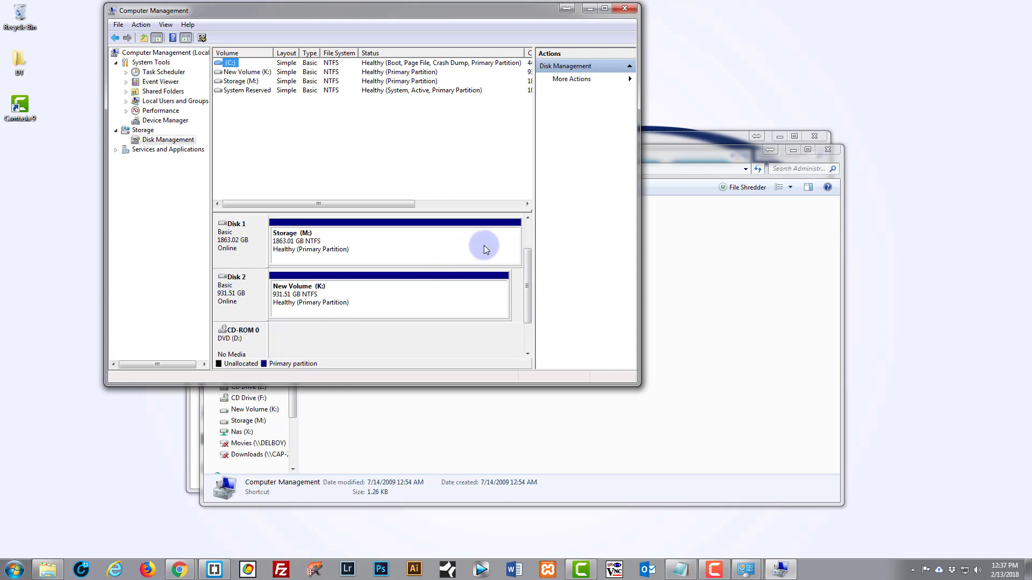
{"action": "left_click", "coordinate": [372, 260]}
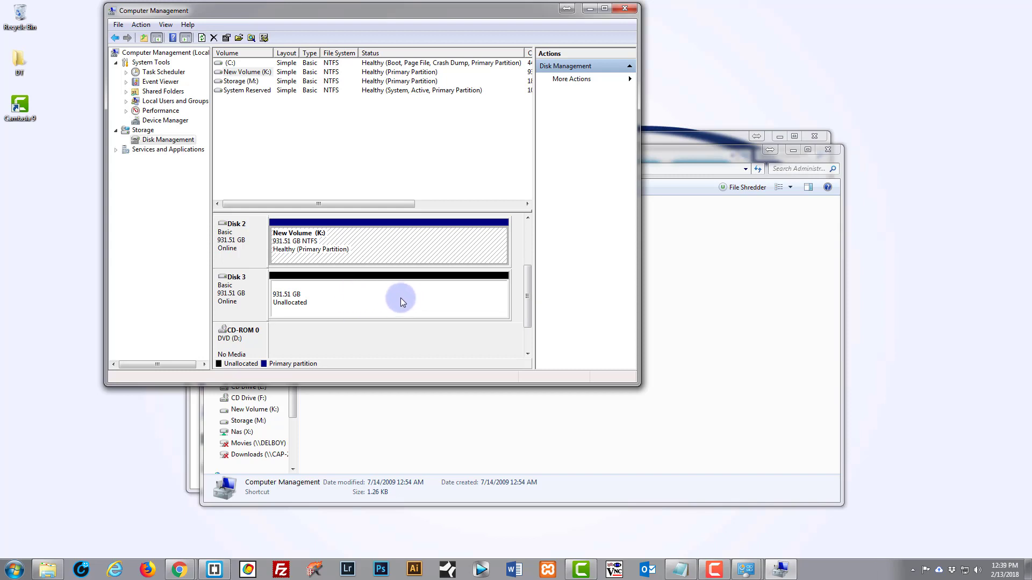
{"action": "left_click", "coordinate": [331, 304]}
- Start a New Simple Volume on Disk 3's unallocated space at the full 953867 MB
{"action": "right_click", "coordinate": [335, 296]}
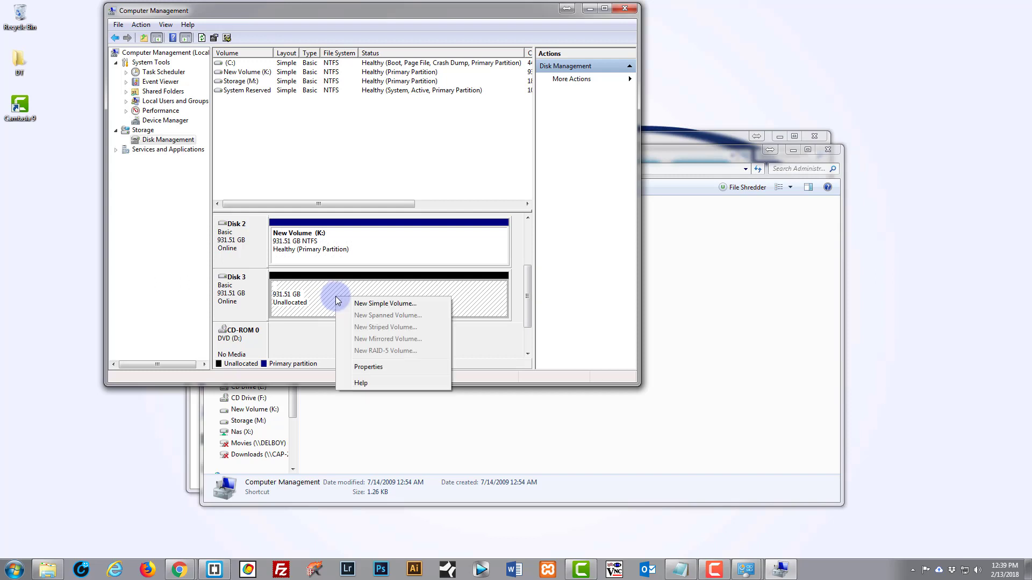
{"action": "left_click", "coordinate": [384, 304]}
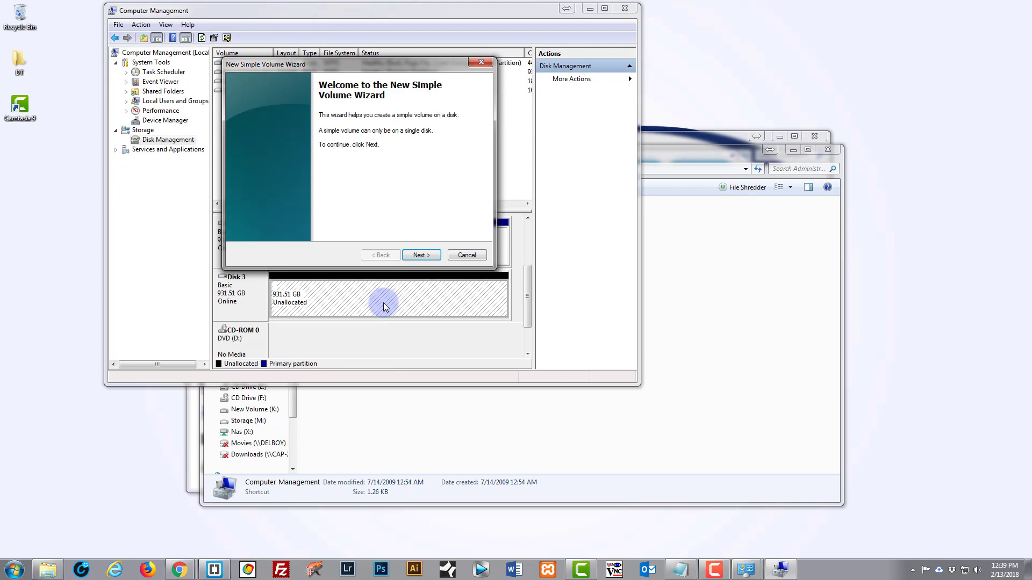
{"action": "left_click", "coordinate": [420, 255]}
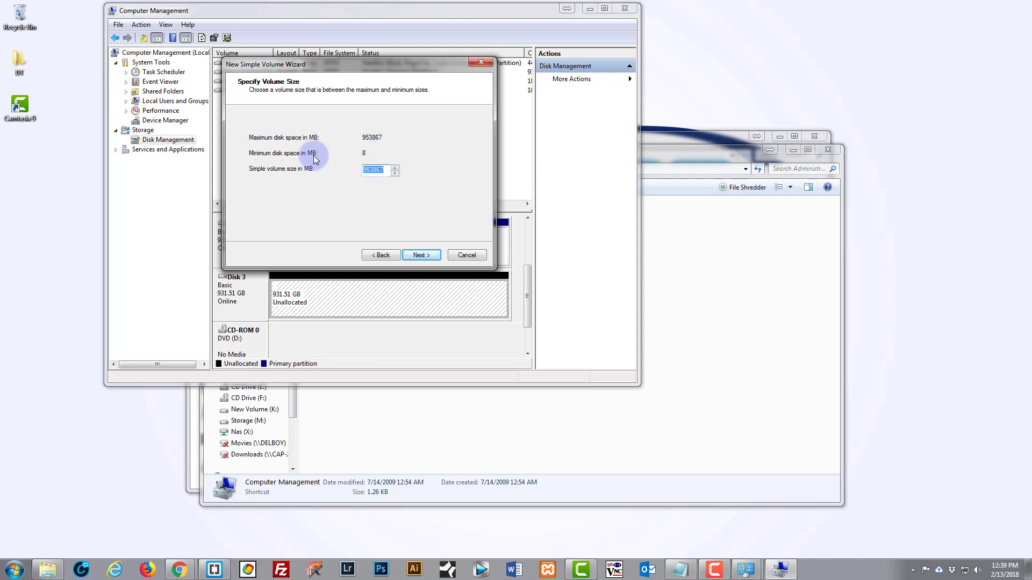
{"action": "left_click", "coordinate": [420, 256]}
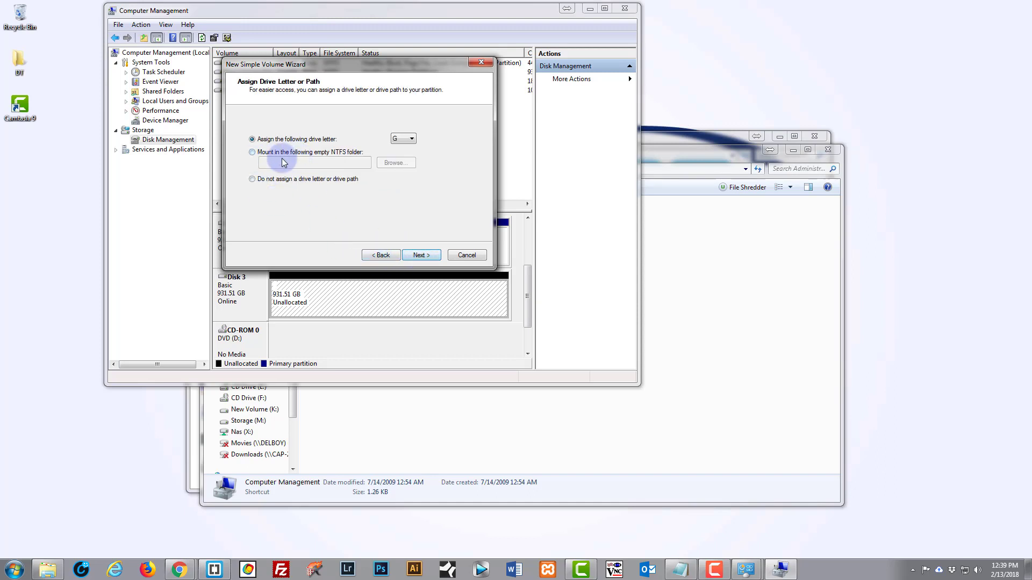
- Assign drive letter G to the new volume and continue
{"action": "left_click", "coordinate": [412, 140]}
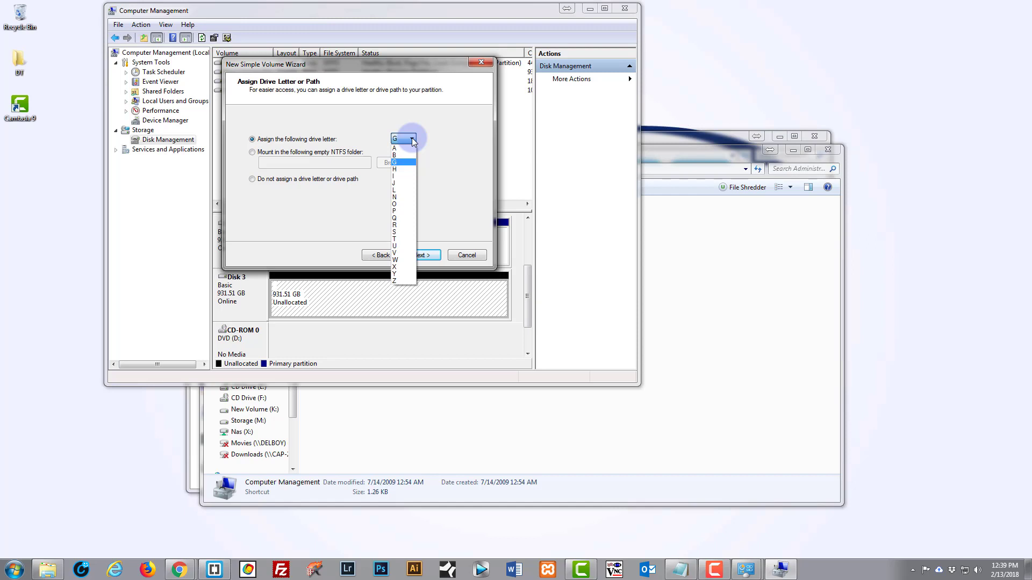
{"action": "left_click", "coordinate": [413, 140]}
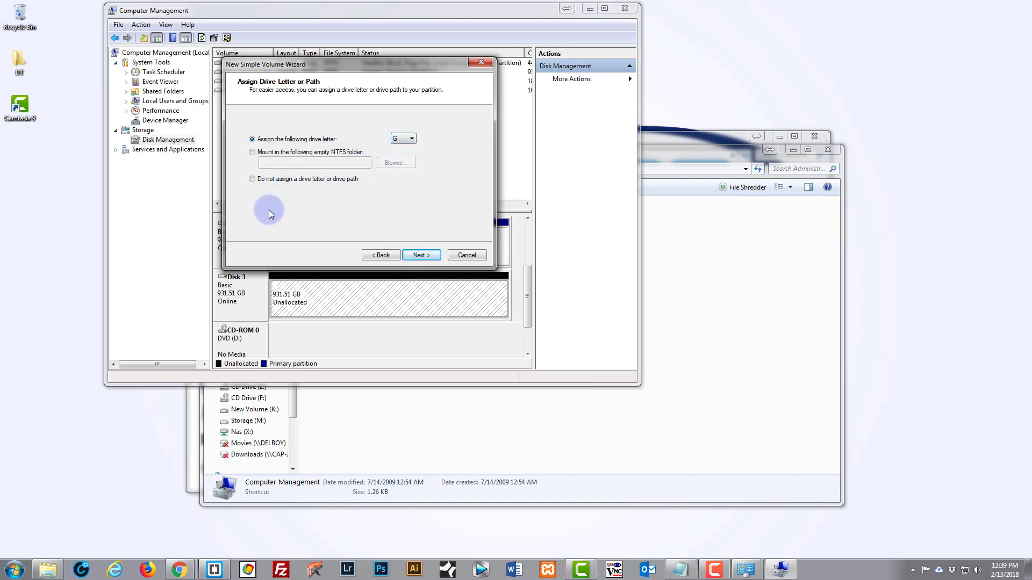
{"action": "left_click", "coordinate": [252, 180]}
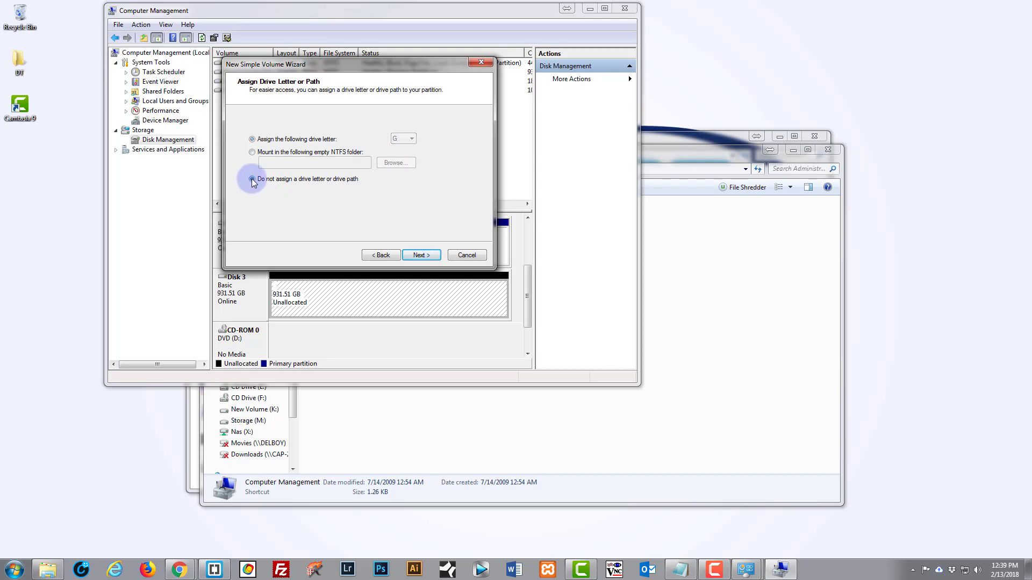
{"action": "left_click", "coordinate": [252, 139]}
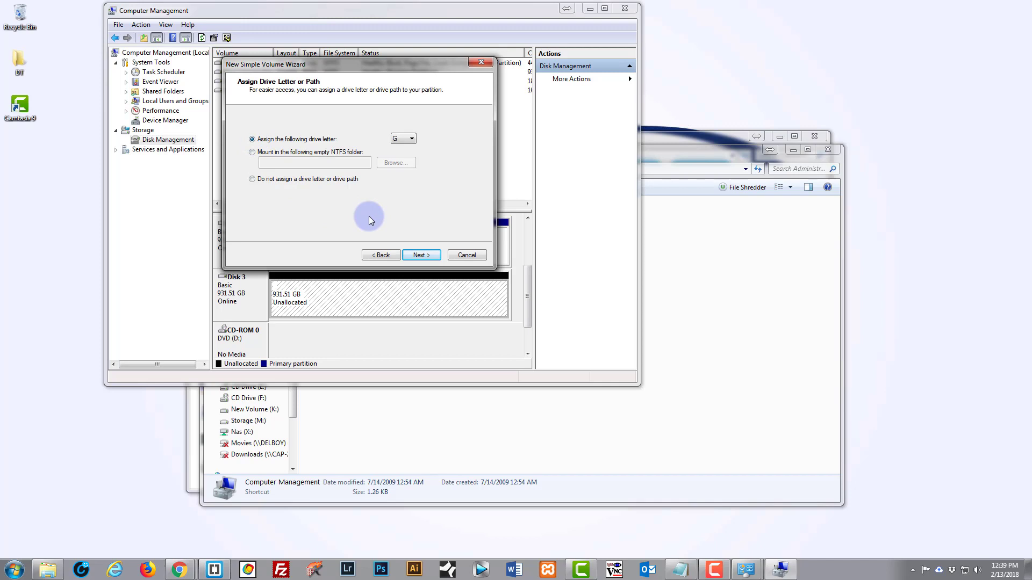
{"action": "left_click", "coordinate": [422, 254]}
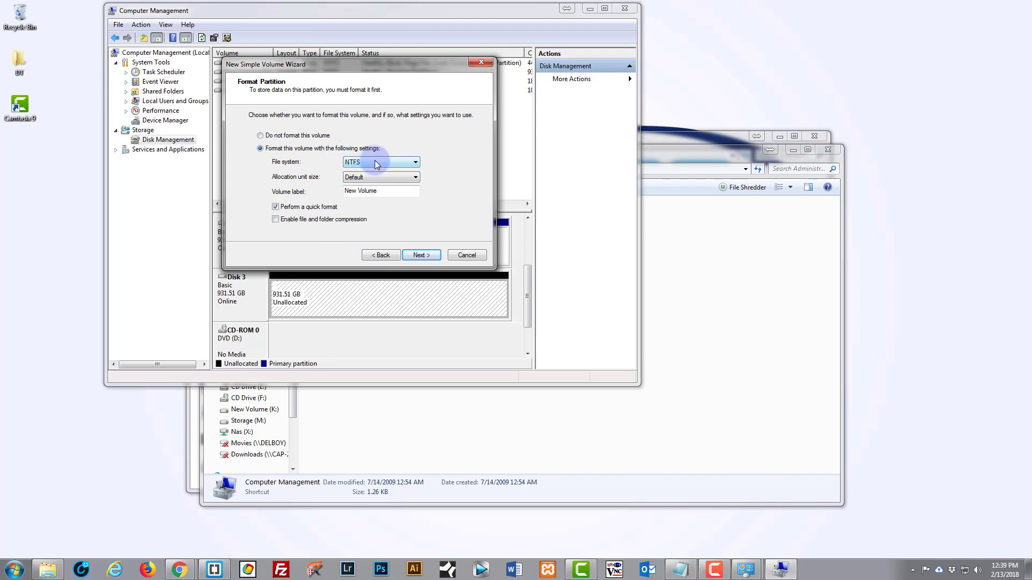
- Keep NTFS as the file system, clear the 'New Volume' label, and adjust the quick format options
{"action": "left_click", "coordinate": [416, 163]}
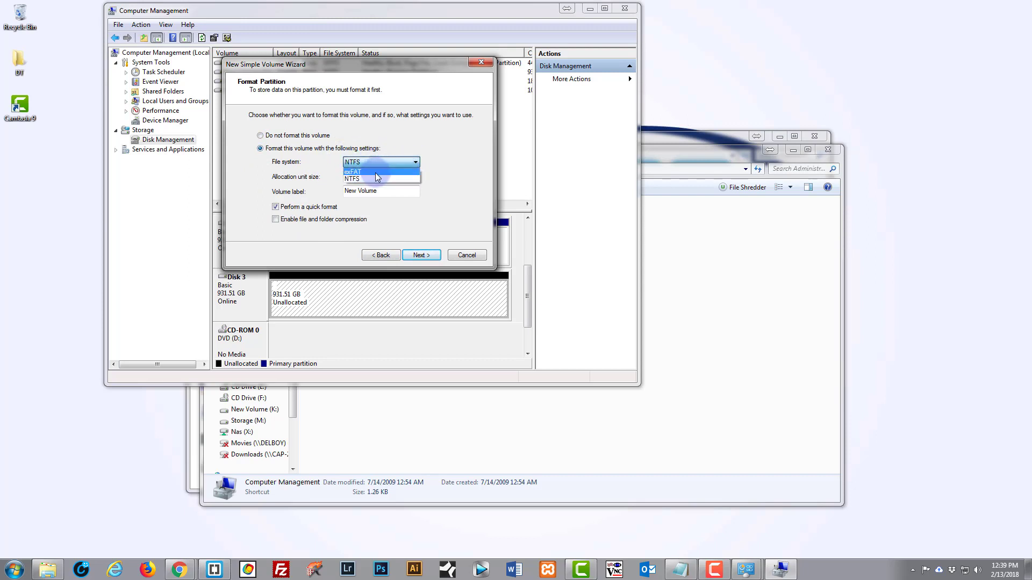
{"action": "left_click", "coordinate": [414, 162]}
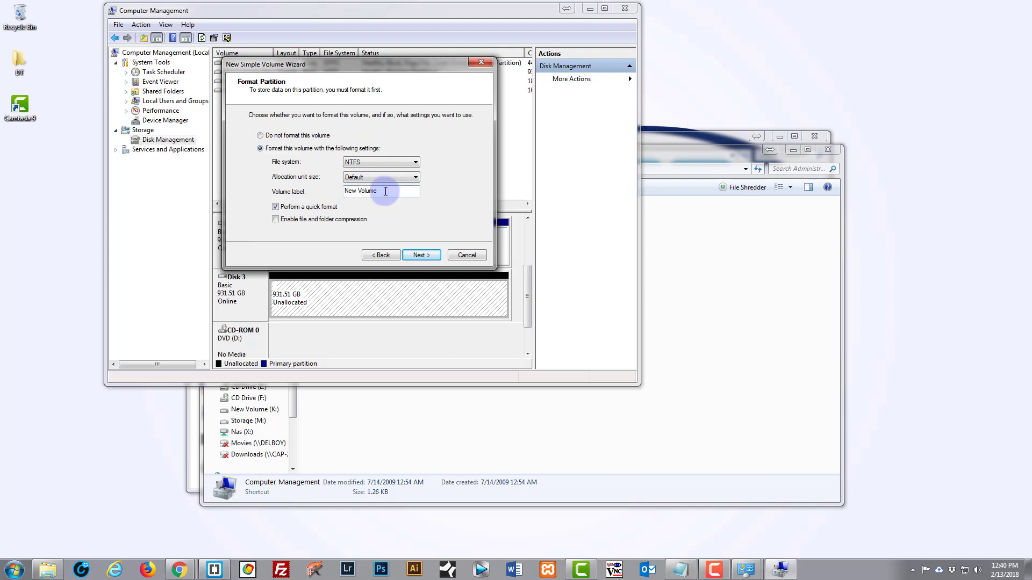
{"action": "left_click_drag", "start_coordinate": [397, 191], "coordinate": [323, 192]}
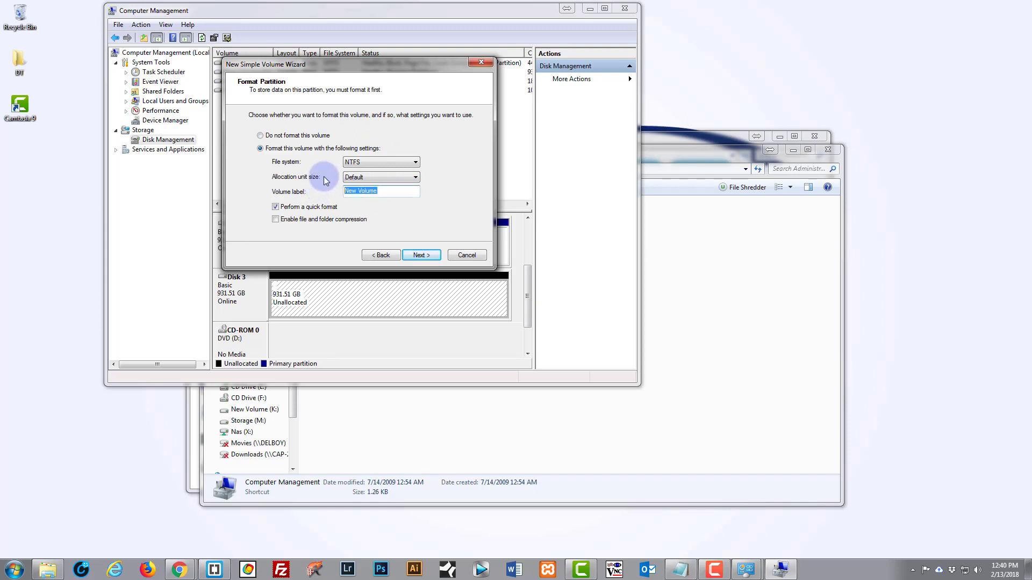
{"action": "key", "text": "BackSpace"}
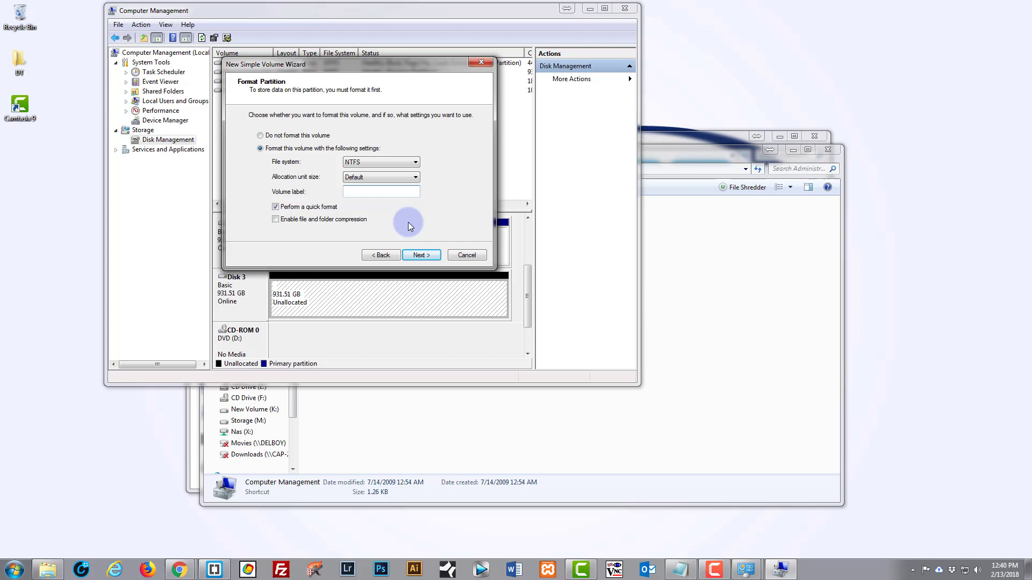
{"action": "left_click", "coordinate": [275, 207]}
- Accept the format settings, review the summary, and finish creating NTFS volume G:
{"action": "left_click", "coordinate": [422, 256]}
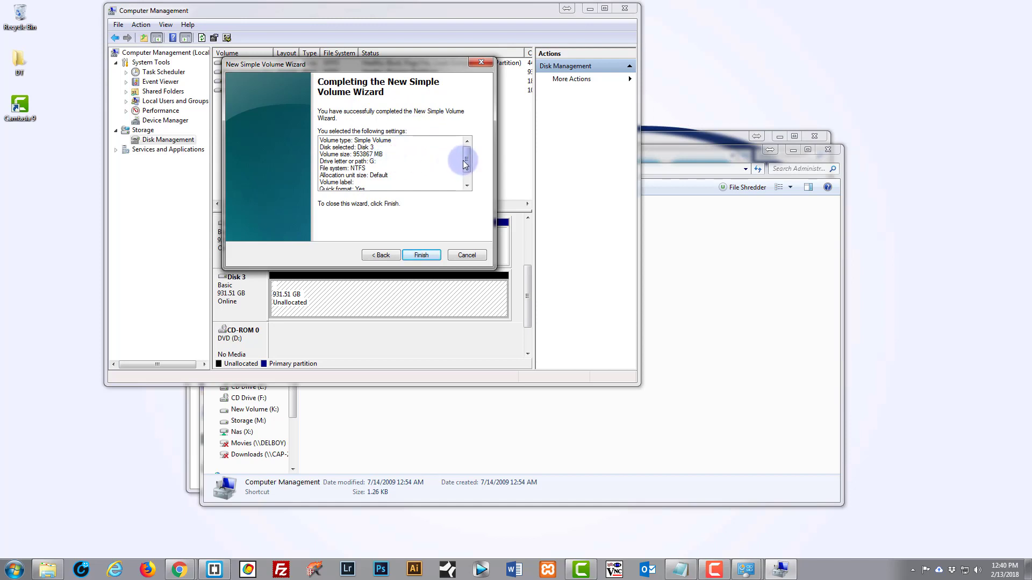
{"action": "left_click_drag", "start_coordinate": [467, 169], "coordinate": [469, 123]}
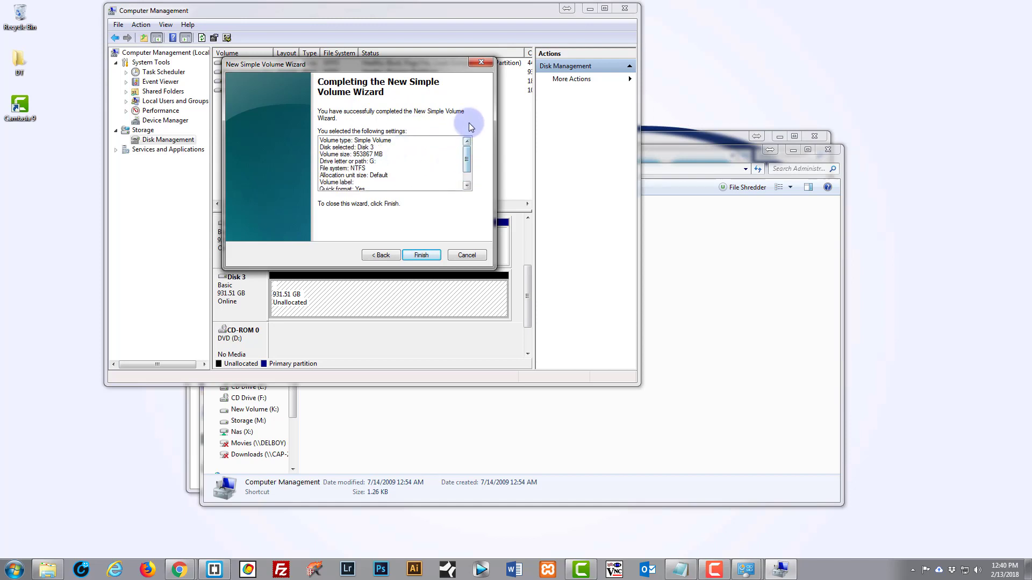
{"action": "left_click", "coordinate": [422, 256]}
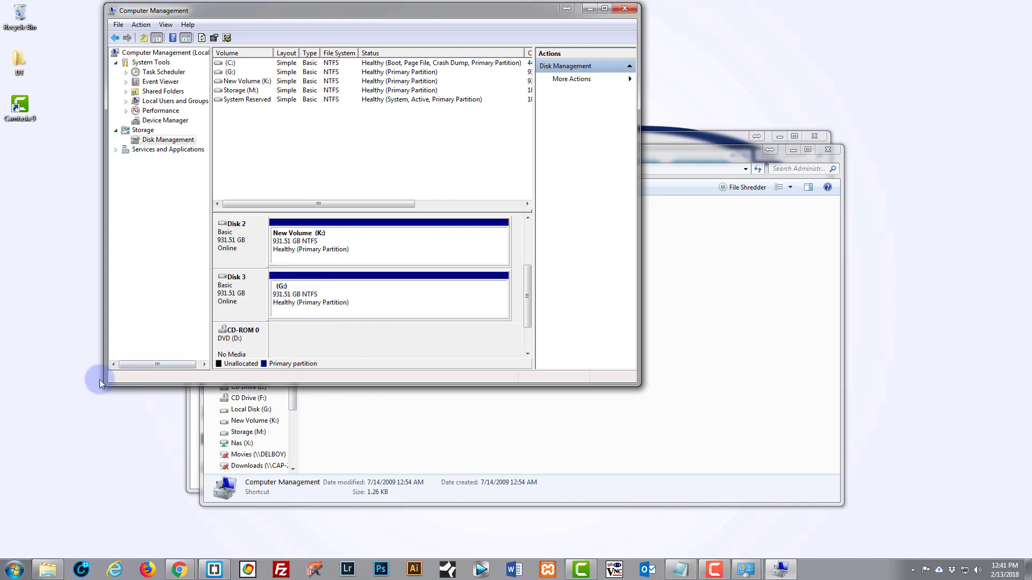
- Open Computer from the Start menu and maximize its window
{"action": "left_click", "coordinate": [15, 571]}
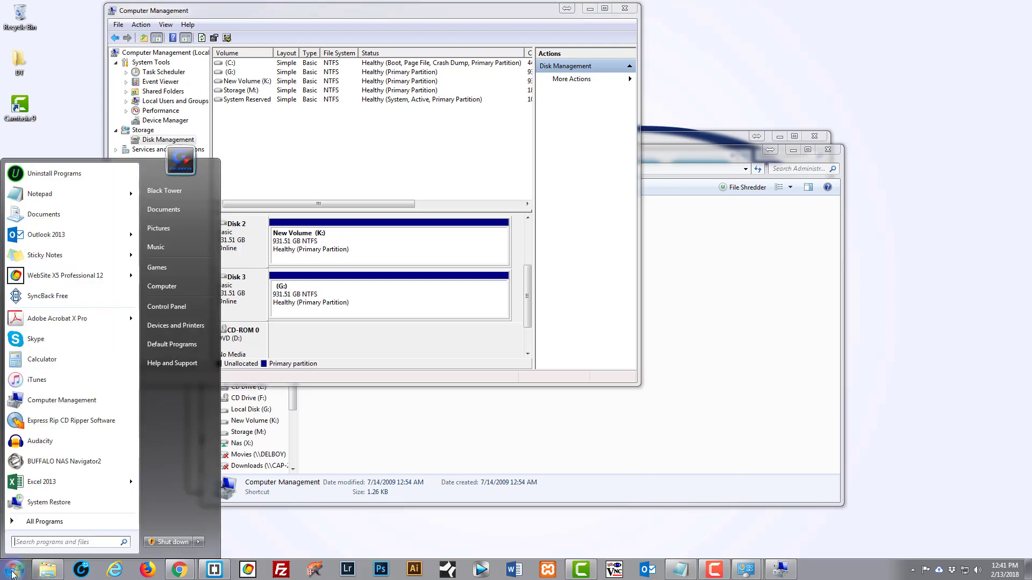
{"action": "left_click", "coordinate": [166, 295]}
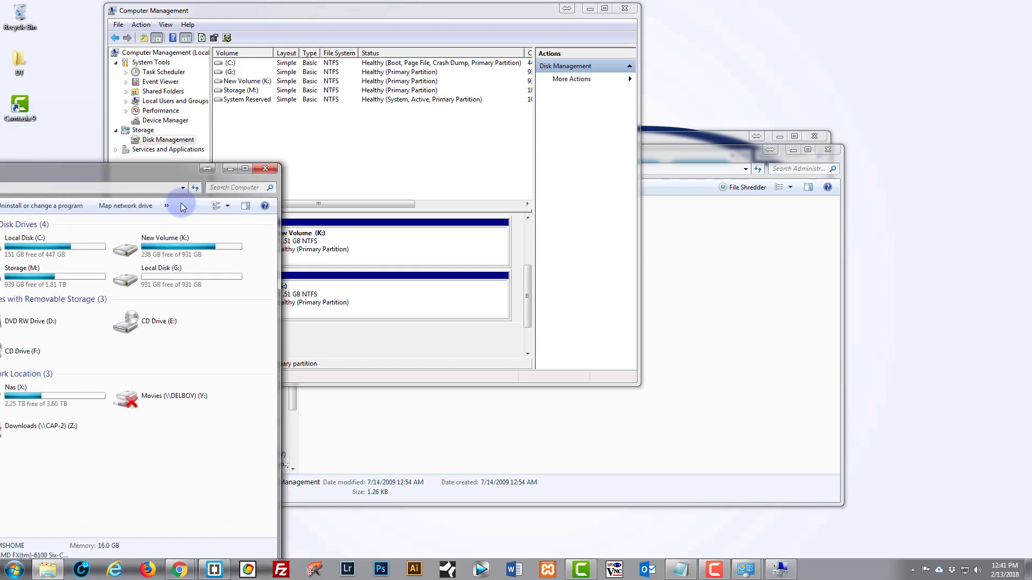
{"action": "left_click_drag", "start_coordinate": [76, 174], "coordinate": [435, 138]}
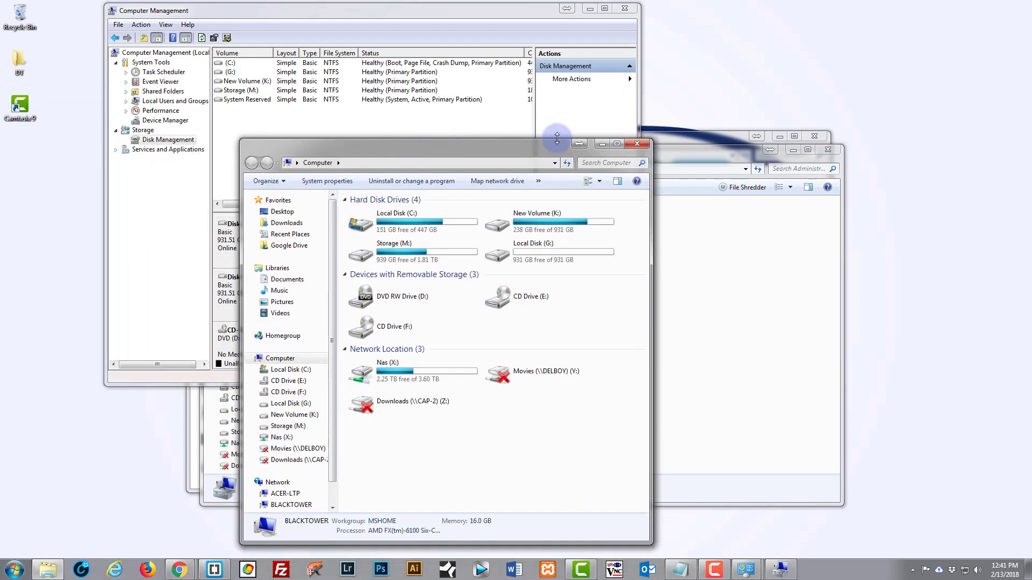
{"action": "left_click", "coordinate": [616, 143]}
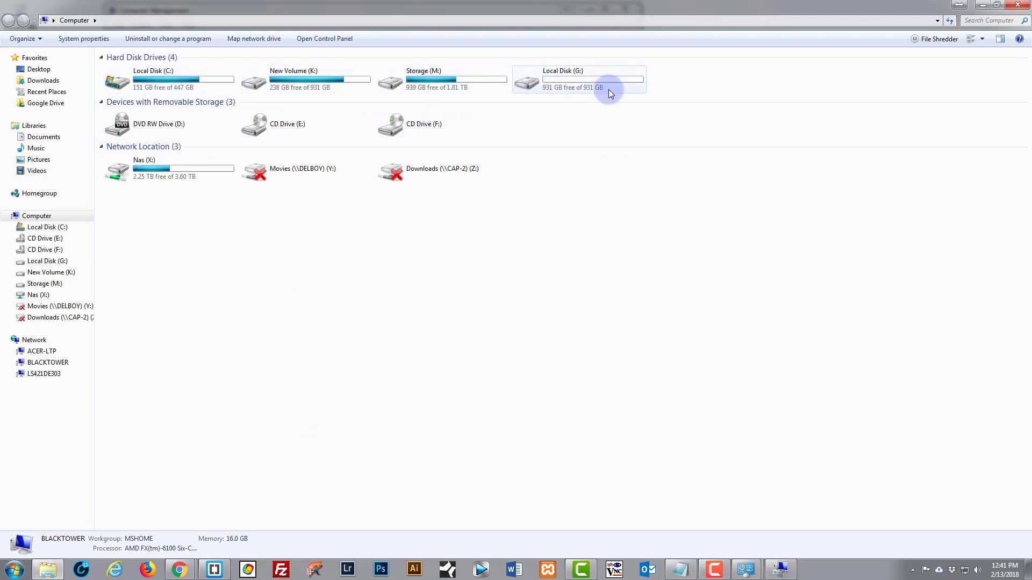
- Open Local Disk (G:), confirm it is empty, and close the window
{"action": "mouse_move", "coordinate": [608, 89]}
{"action": "double_click", "coordinate": [533, 84]}
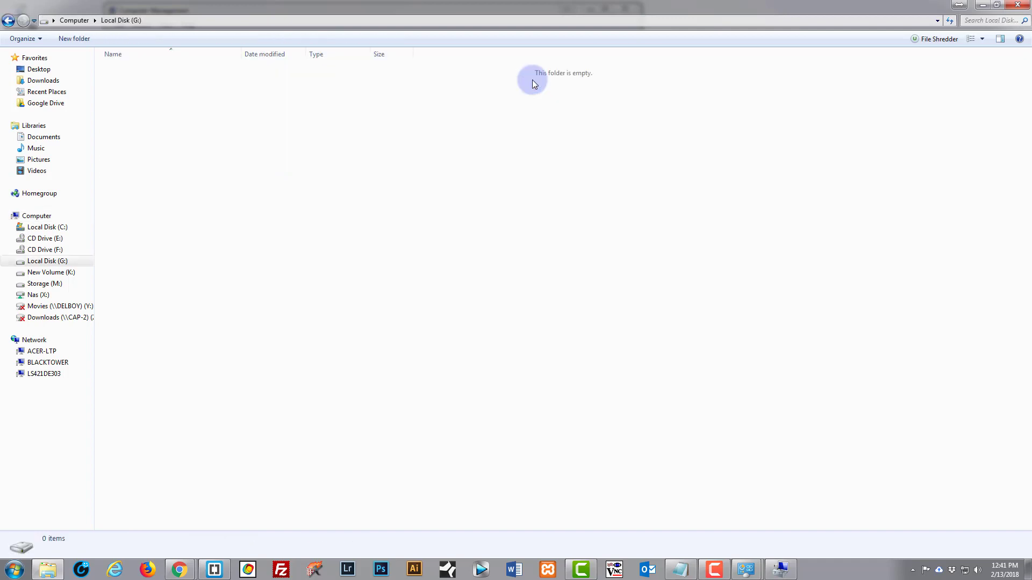
{"action": "right_click", "coordinate": [228, 119]}
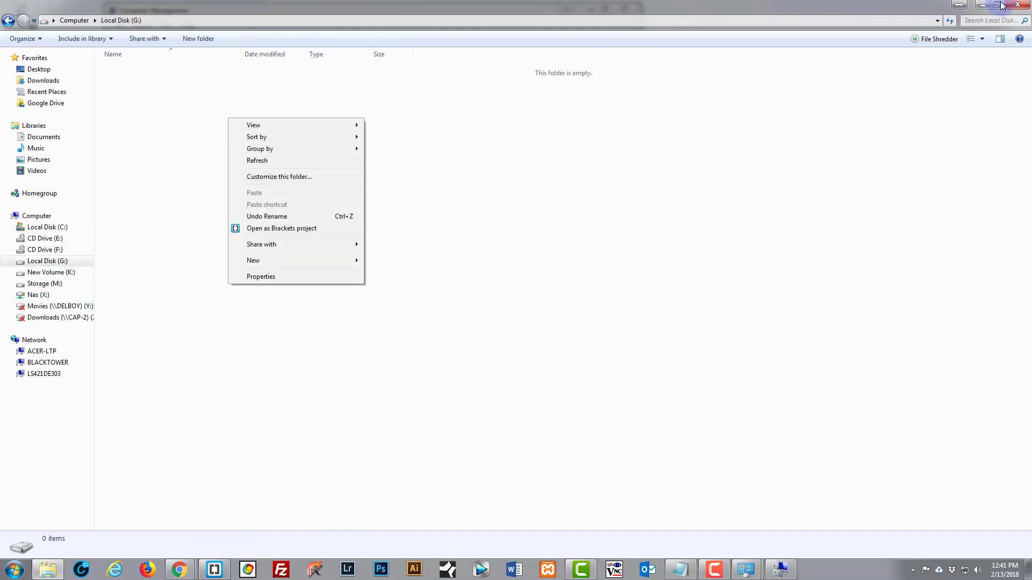
{"action": "left_click", "coordinate": [1017, 6]}
{"action": "left_click", "coordinate": [1017, 5]}
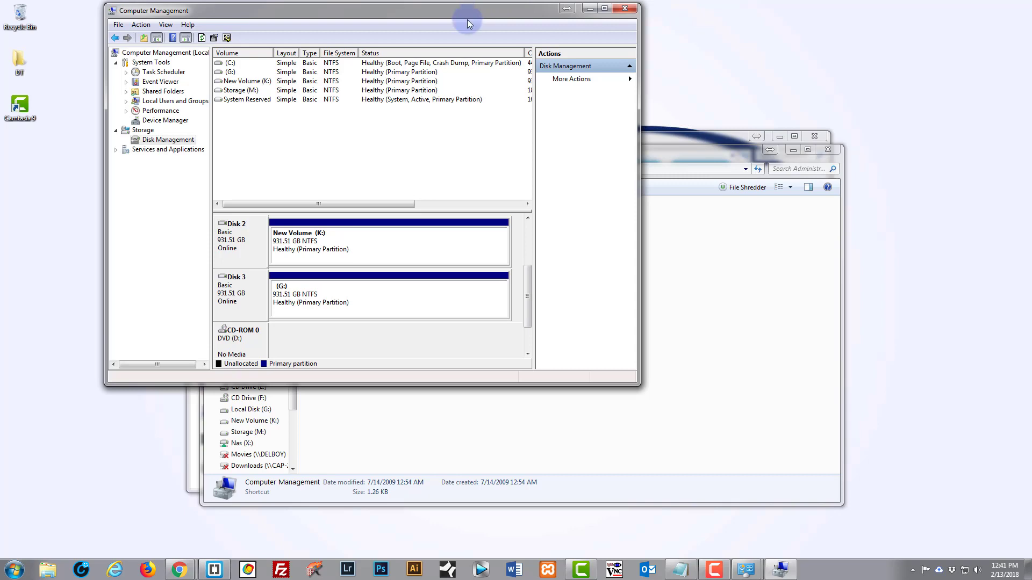
- Reopen Computer Management from Control Panel's Administrative Tools, cancelling the accidental shortcut rename
{"action": "left_click", "coordinate": [14, 571]}
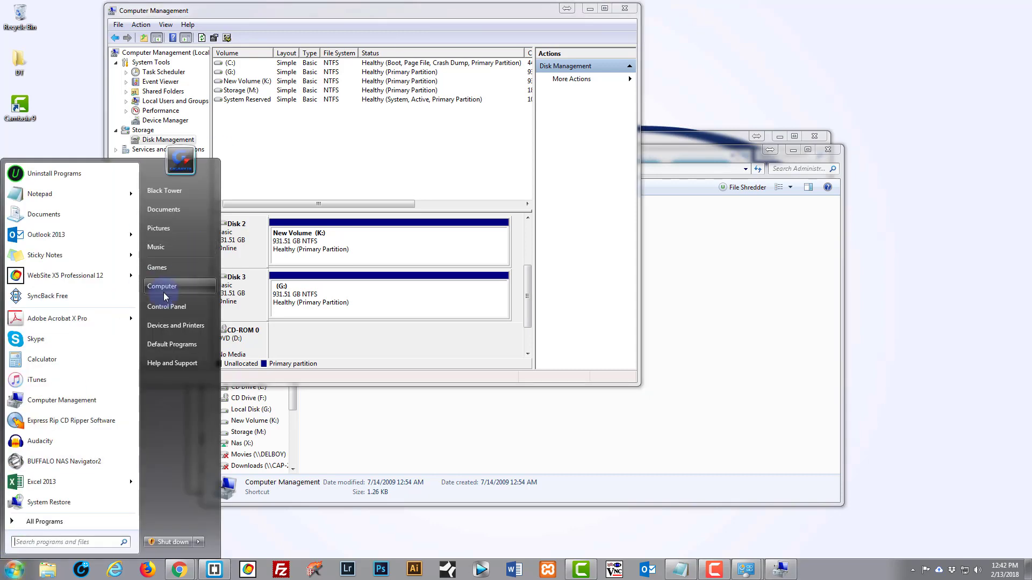
{"action": "left_click", "coordinate": [163, 307]}
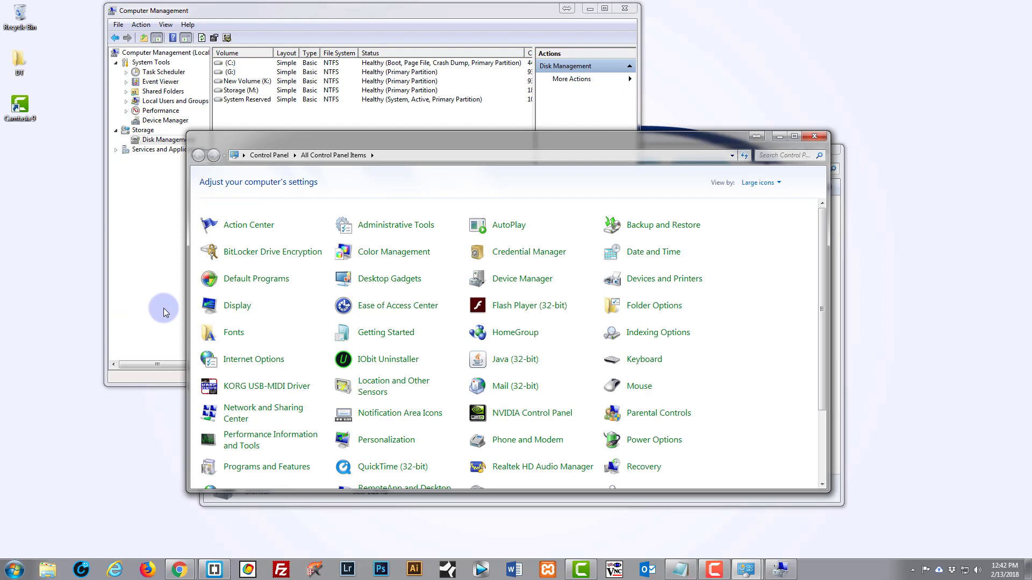
{"action": "left_click", "coordinate": [387, 228]}
{"action": "left_click", "coordinate": [385, 229]}
{"action": "left_click", "coordinate": [385, 229]}
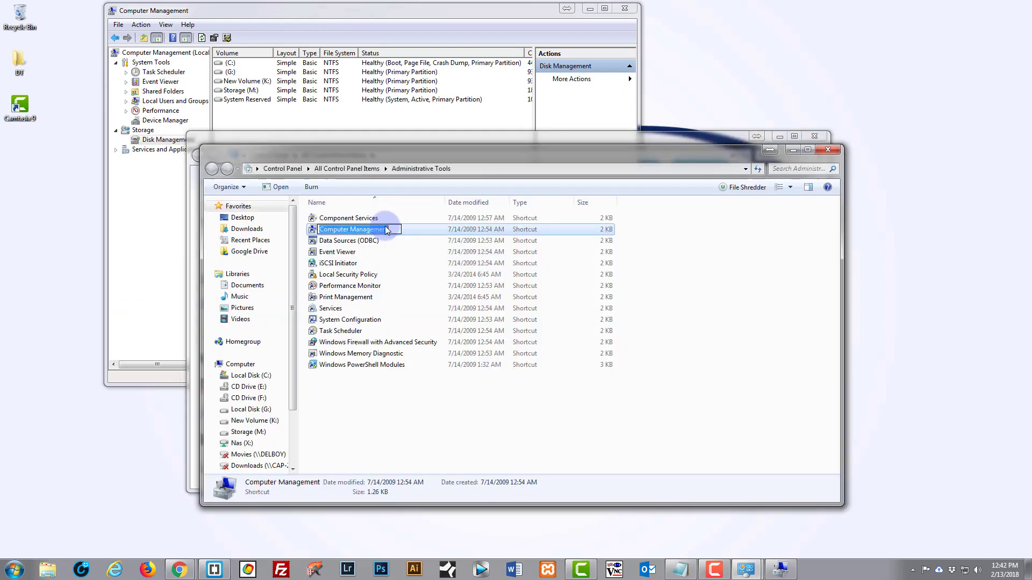
{"action": "left_click", "coordinate": [405, 208]}
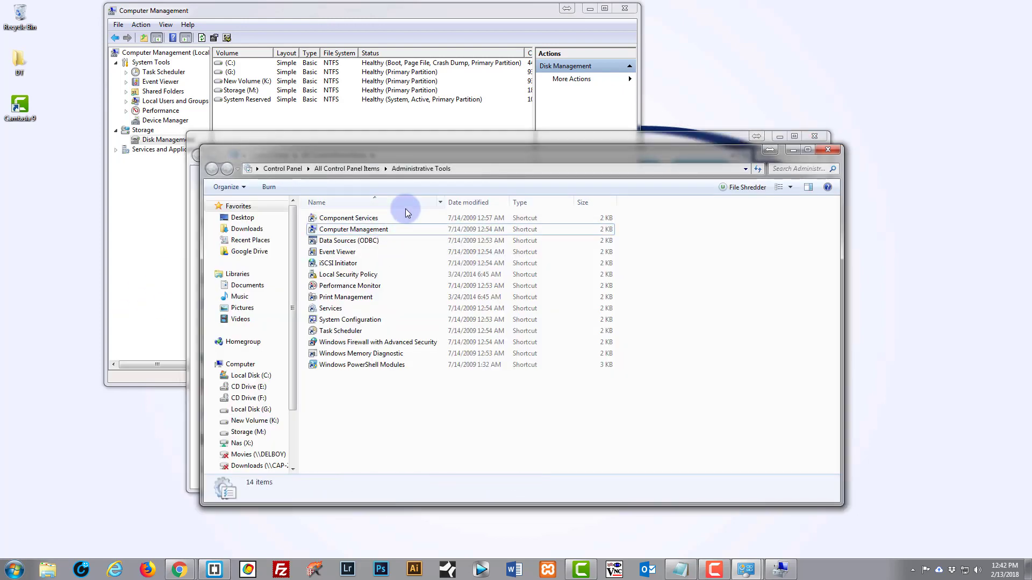
{"action": "left_click", "coordinate": [314, 231]}
{"action": "double_click", "coordinate": [314, 230]}
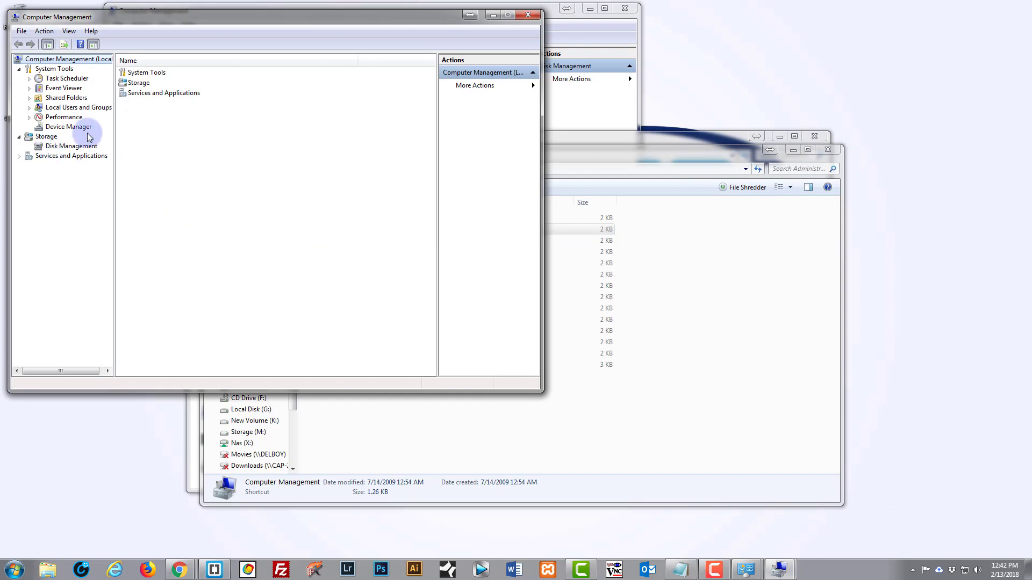
- Bring the Disk Management window to the front and close it
{"action": "left_click_drag", "start_coordinate": [551, 11], "coordinate": [643, 28]}
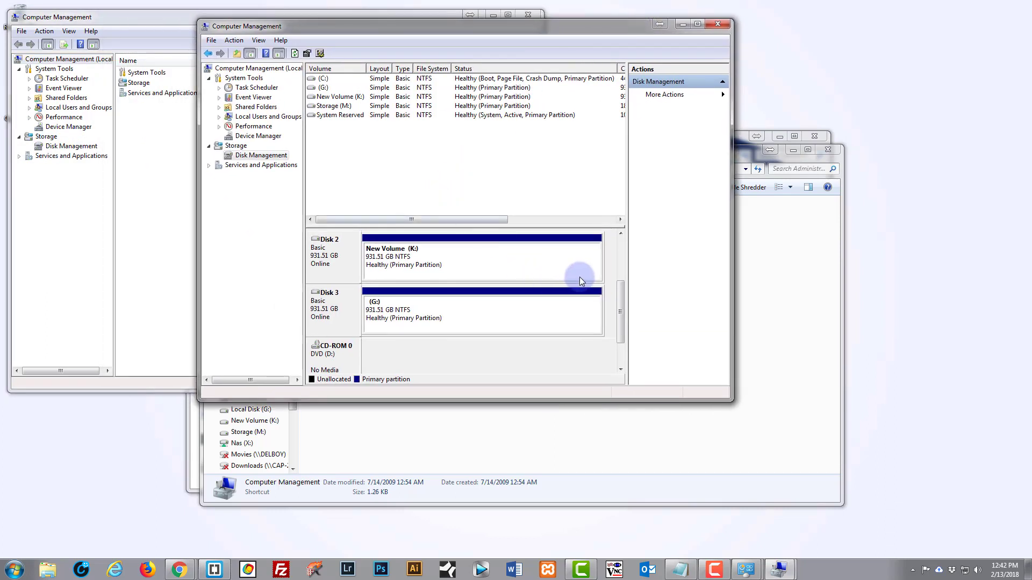
{"action": "left_click_drag", "start_coordinate": [619, 299], "coordinate": [527, 225]}
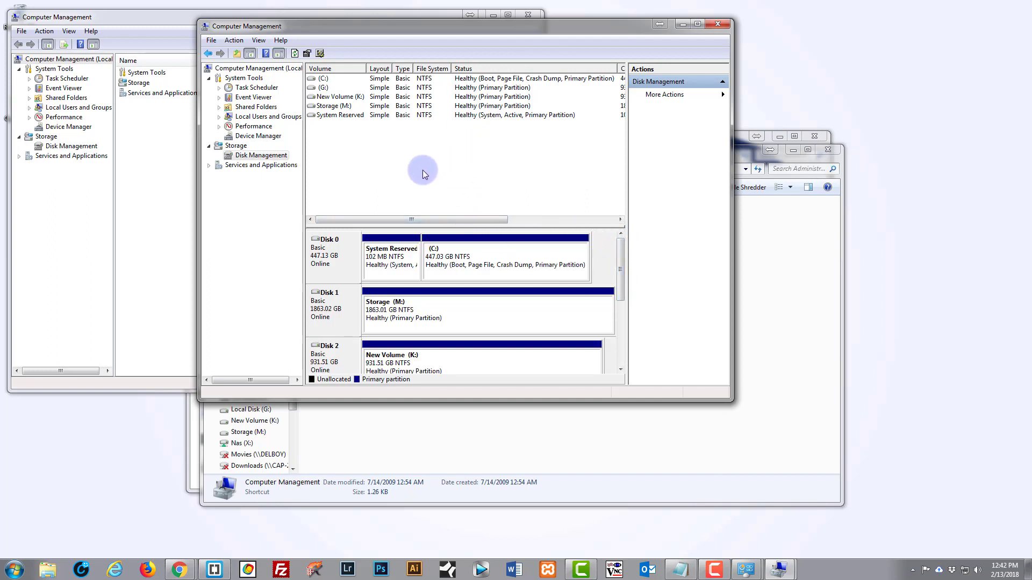
{"action": "left_click", "coordinate": [719, 24]}
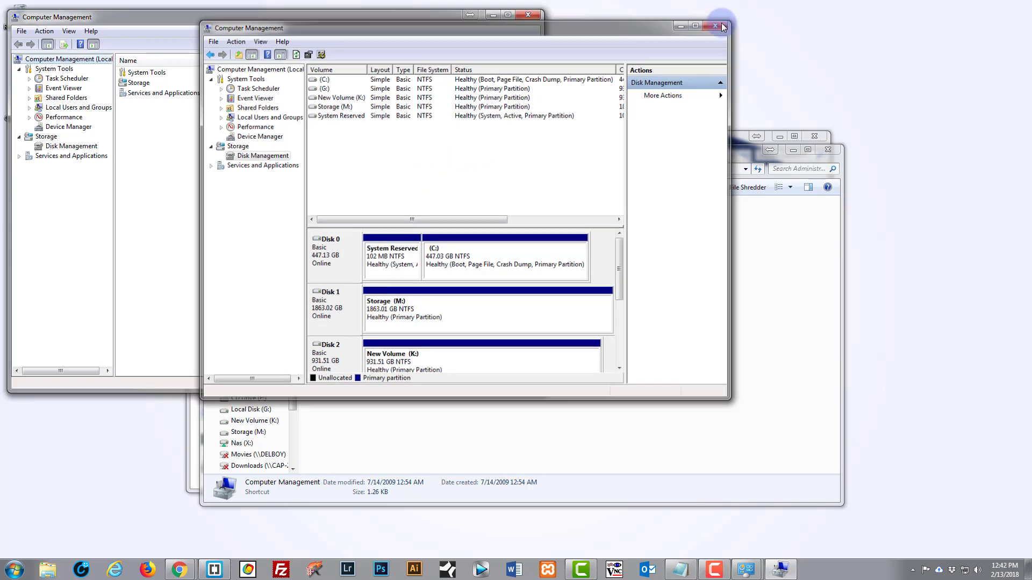
- Close the remaining Computer Management, Administrative Tools and Control Panel windows
{"action": "left_click", "coordinate": [532, 15]}
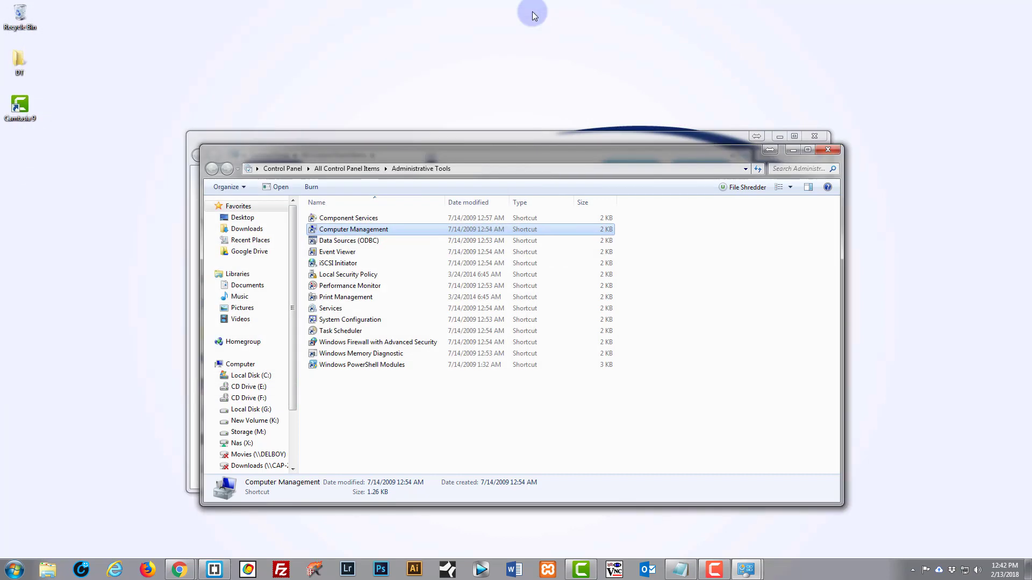
{"action": "left_click", "coordinate": [832, 150]}
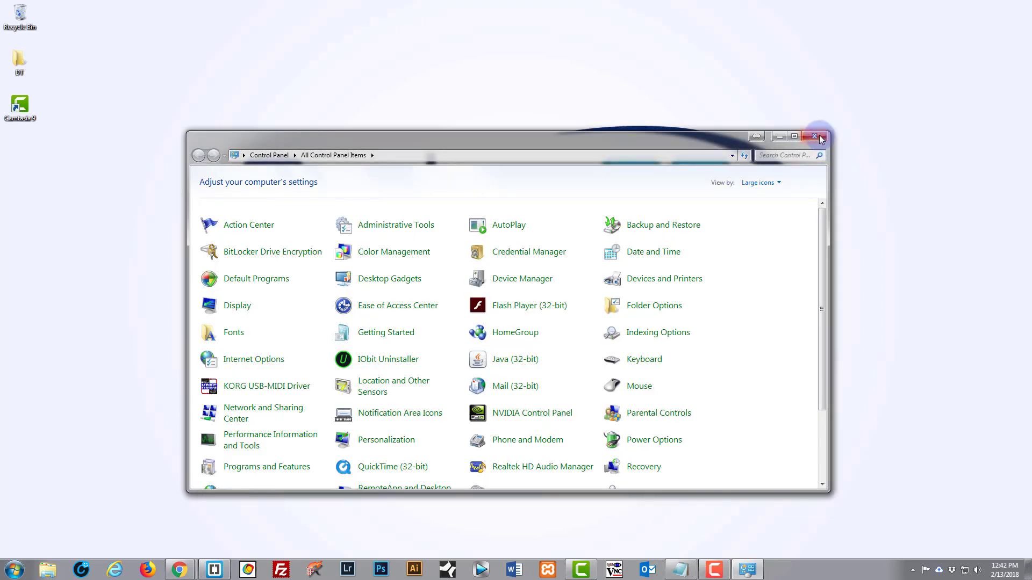
{"action": "left_click", "coordinate": [817, 136]}
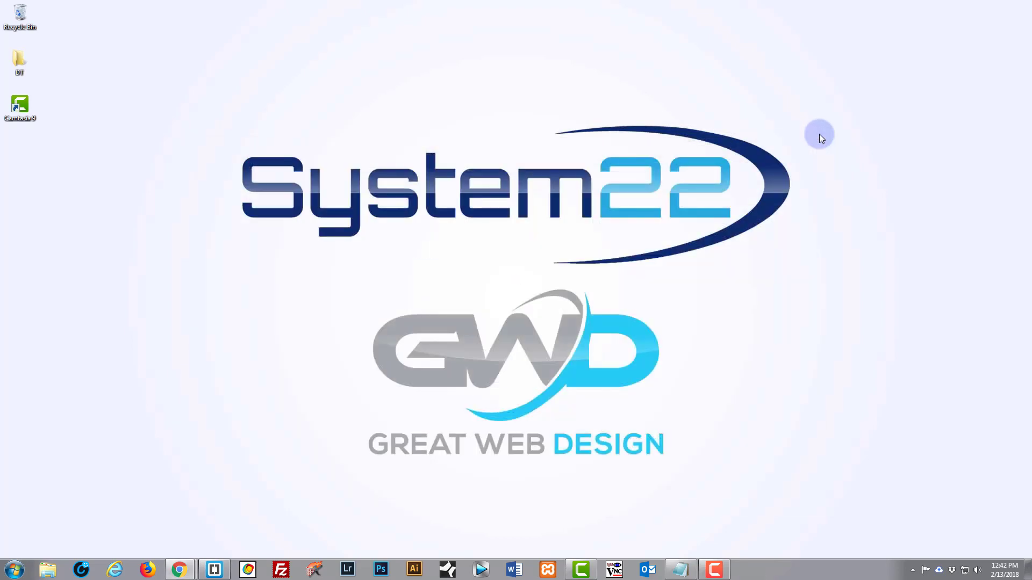